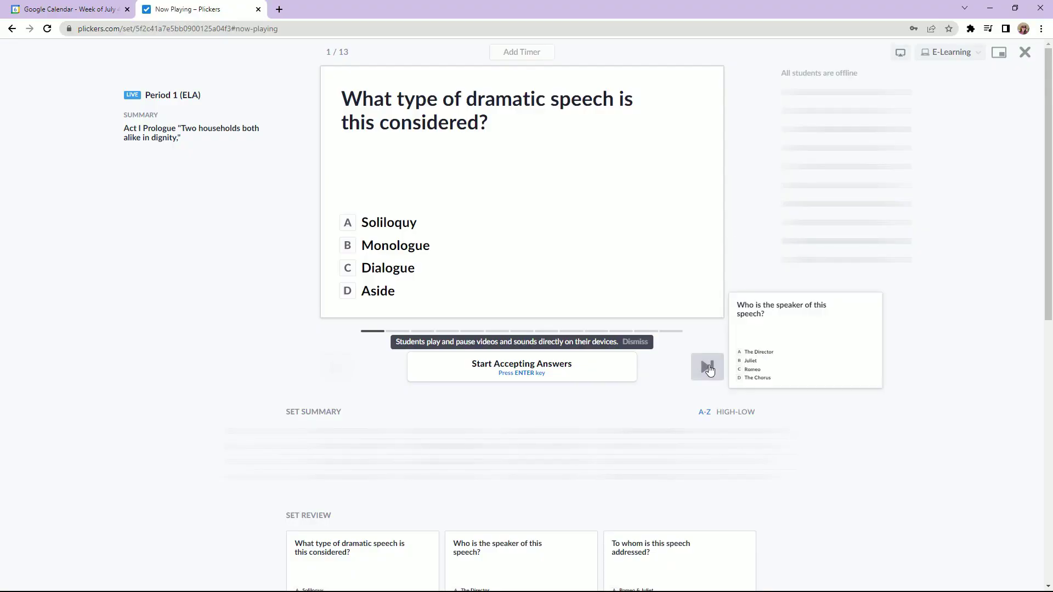
Advance the live set to question 3, then jump to the final survey question, 13 of 13.
{"action": "left_click", "coordinate": [708, 368]}
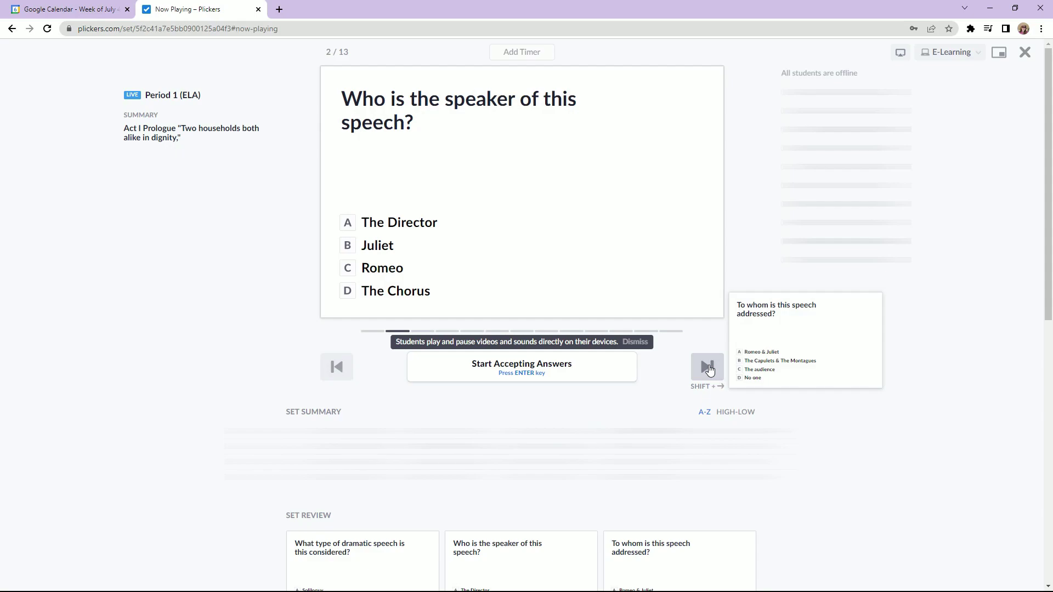
{"action": "left_click", "coordinate": [709, 369]}
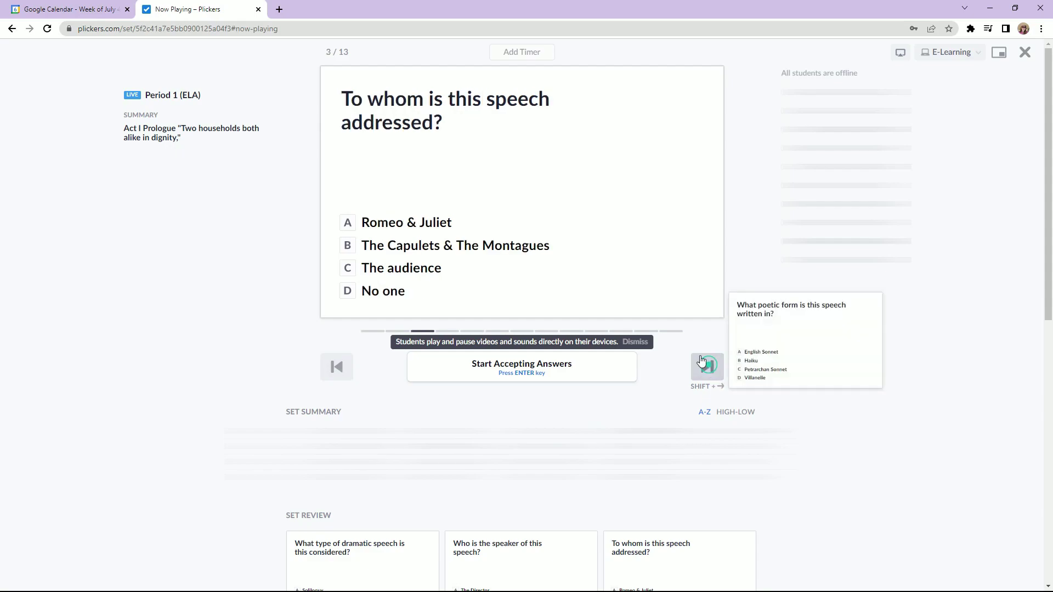
{"action": "left_click", "coordinate": [678, 332]}
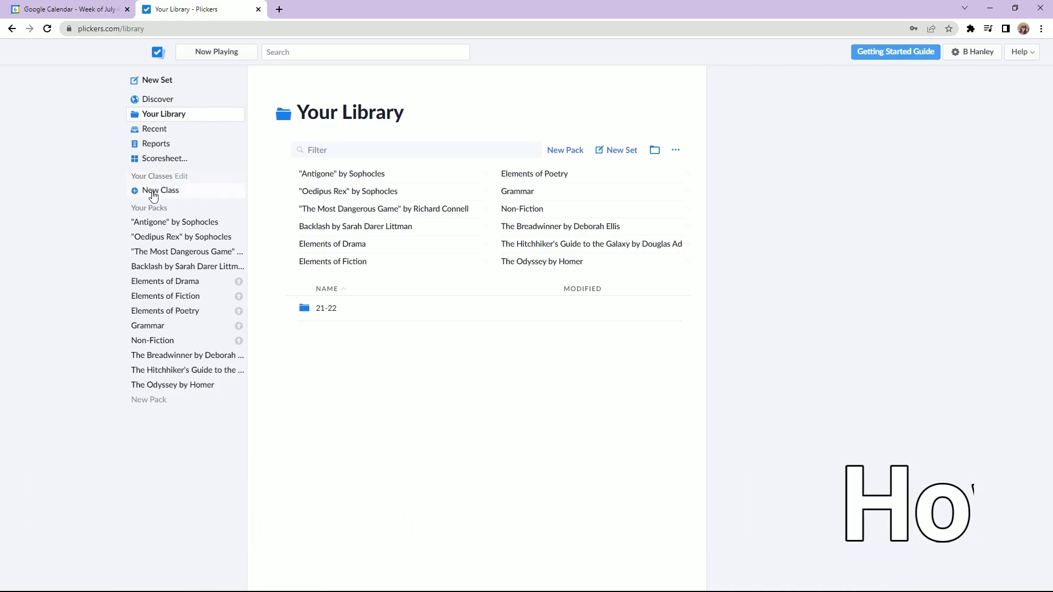
Create a new class named 'Period ELA 1'.
{"action": "left_click", "coordinate": [153, 192]}
{"action": "type", "text": "Period ELA 1"}
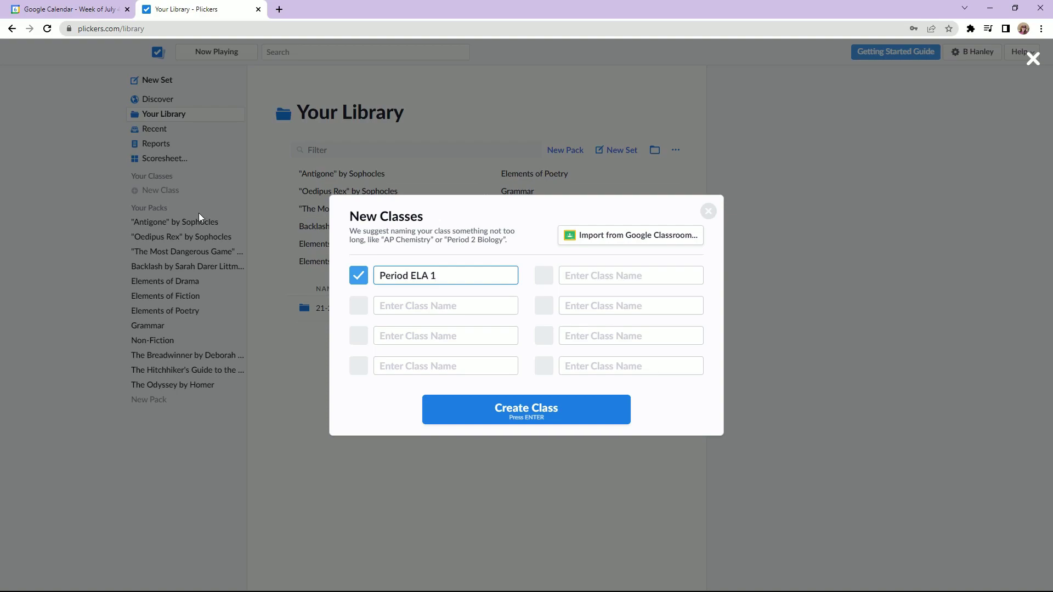
{"action": "left_click", "coordinate": [517, 415]}
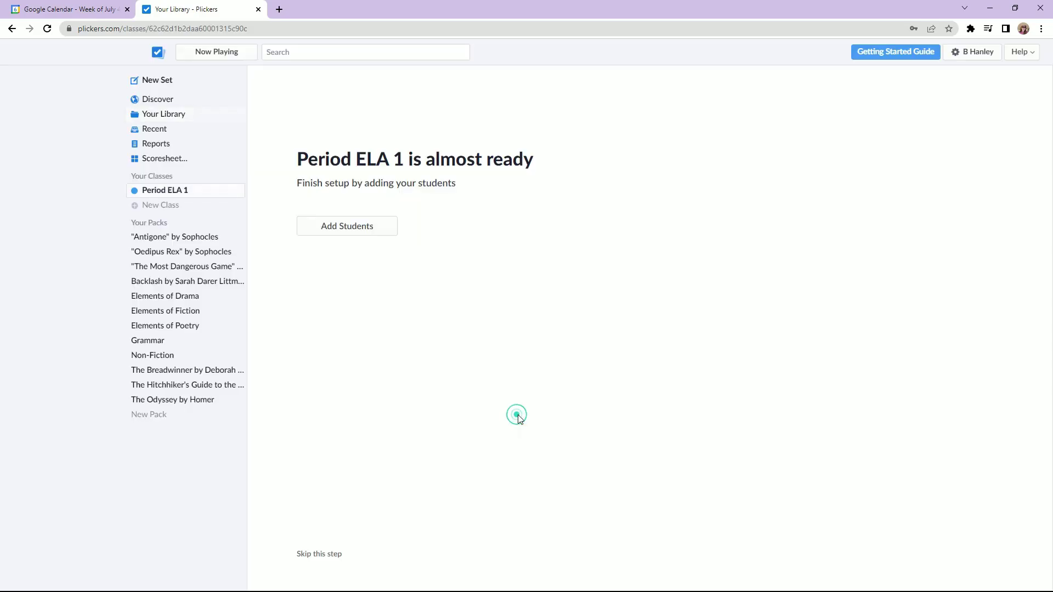
Open Add Students and enter First Name / Last Name placeholder lines.
{"action": "left_click", "coordinate": [347, 233]}
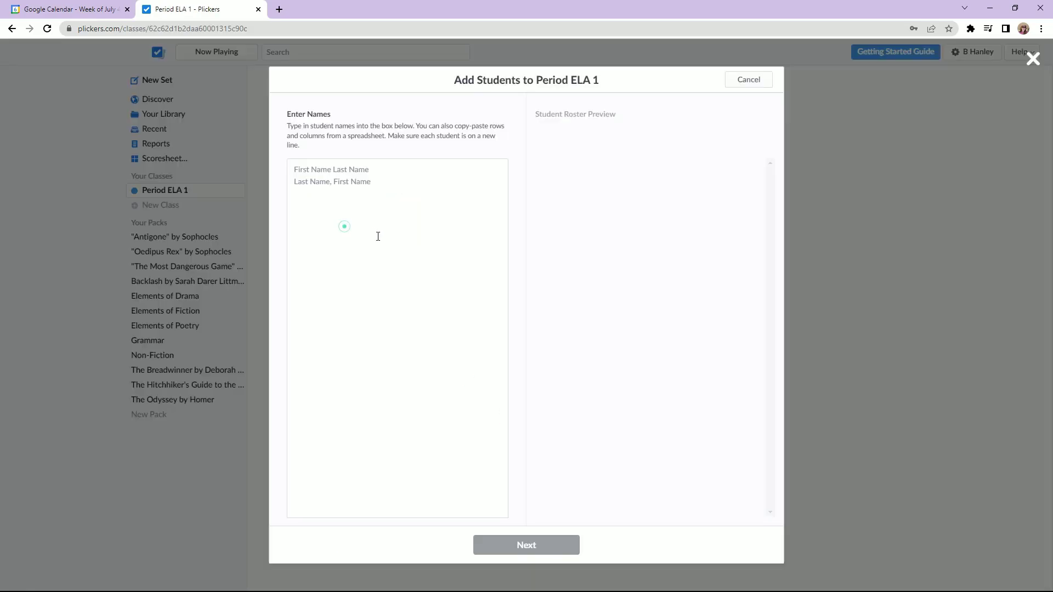
{"action": "left_click", "coordinate": [384, 229]}
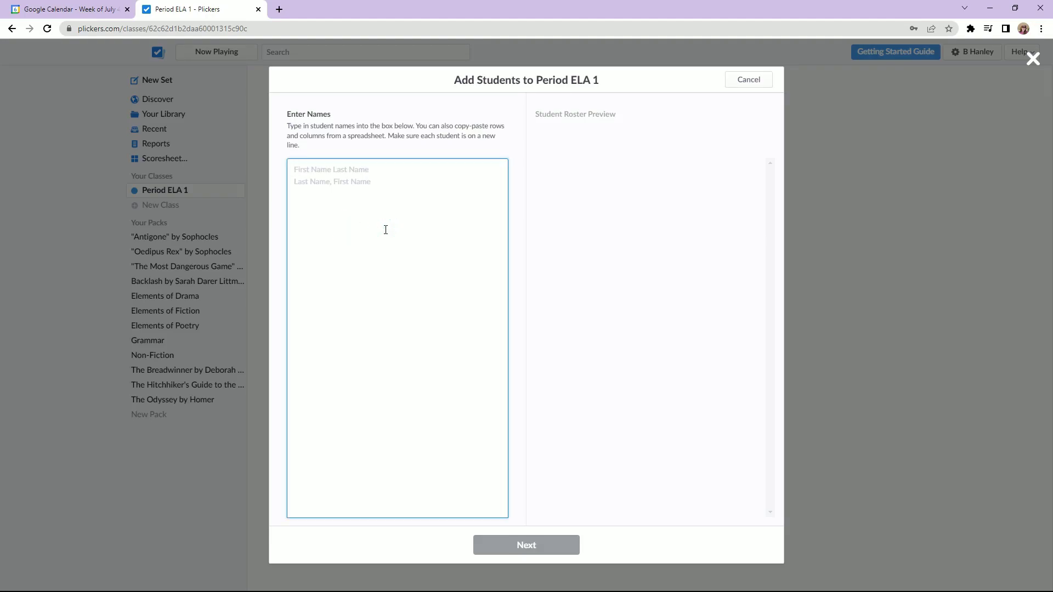
{"action": "type", "text": "Fir"}
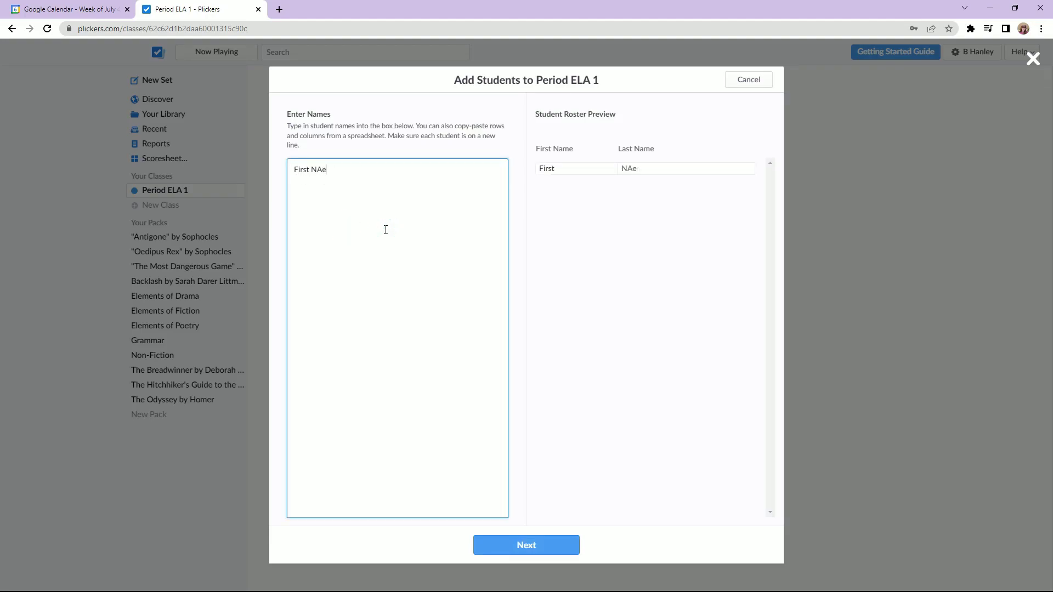
{"action": "type", "text": "st, LAs"}
{"action": "type", "text": "Nam"}
{"action": "key", "text": "ctrl+a"}
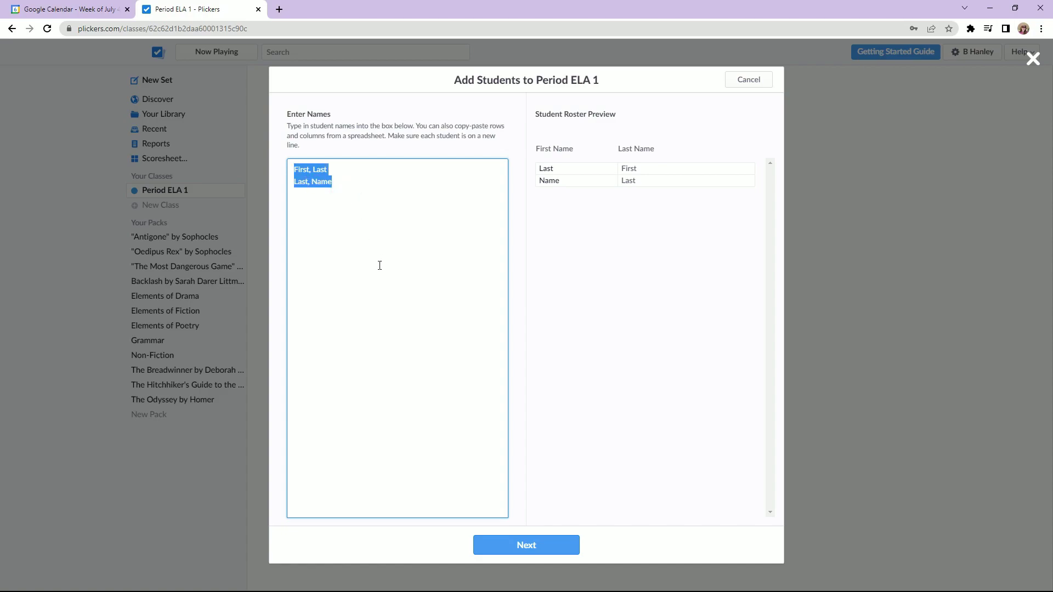
{"action": "key", "text": "ctrl+z"}
Paste the placeholder name lines again and split them into separate rows, giving six names.
{"action": "right_click", "coordinate": [311, 178]}
{"action": "key", "text": "Escape"}
{"action": "left_click", "coordinate": [311, 181]}
{"action": "triple_click", "coordinate": [338, 182]}
{"action": "key", "text": "ctrl+c"}
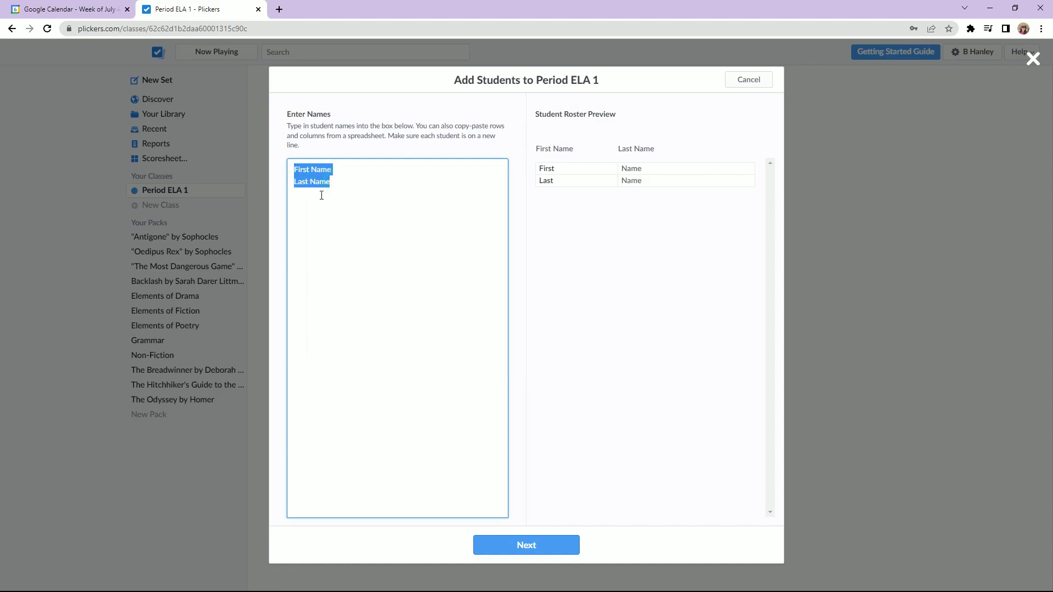
{"action": "left_click", "coordinate": [349, 190]}
{"action": "key", "text": "ctrl+v"}
{"action": "key", "text": "ctrl+v"}
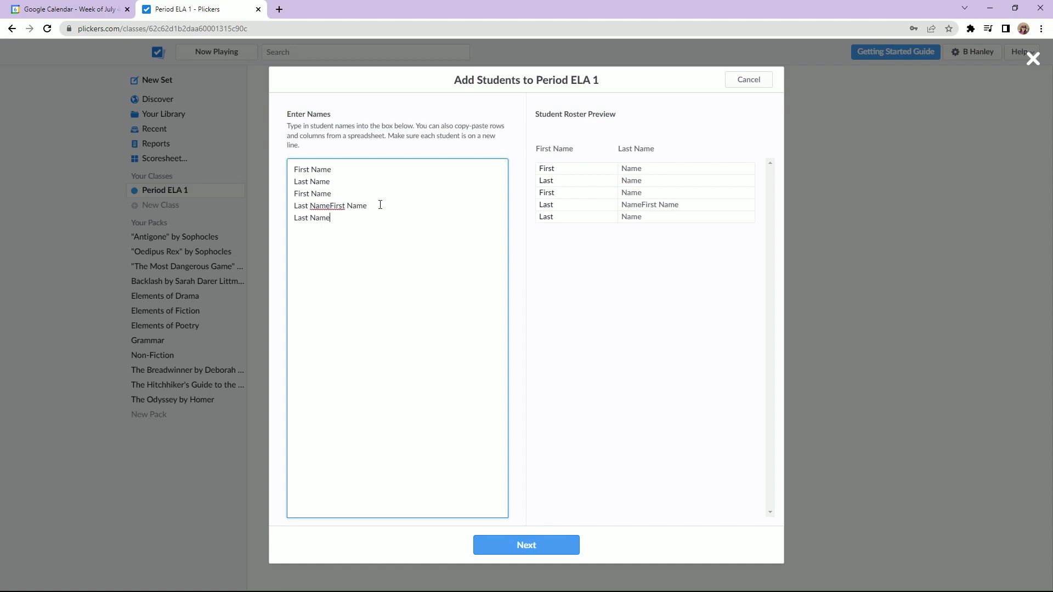
{"action": "left_click", "coordinate": [331, 206]}
{"action": "key", "text": "Return"}
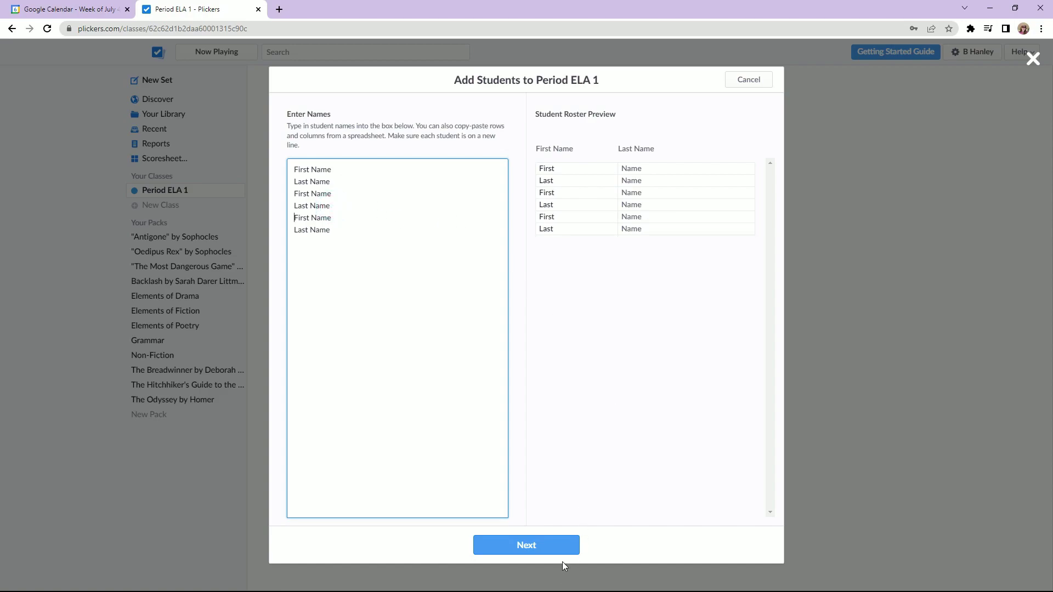
Review the six placeholder names and finish adding them to the Period ELA 1 roster.
{"action": "left_click", "coordinate": [541, 549]}
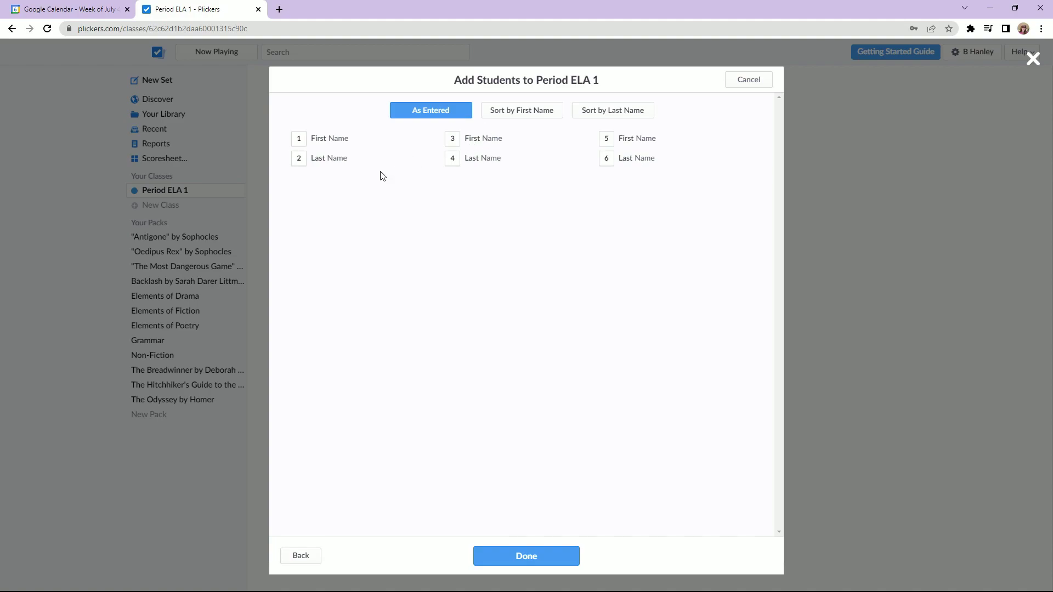
{"action": "left_click", "coordinate": [532, 565]}
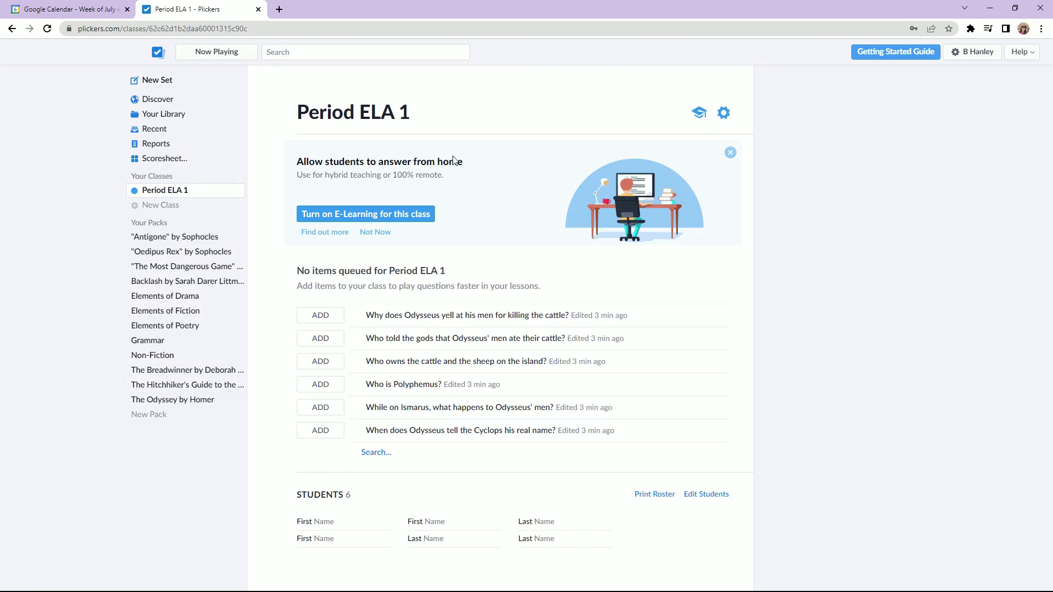
Activate E-Learning for Period ELA 1, confirming under-13 students, United States and parental consent.
{"action": "left_click", "coordinate": [317, 218]}
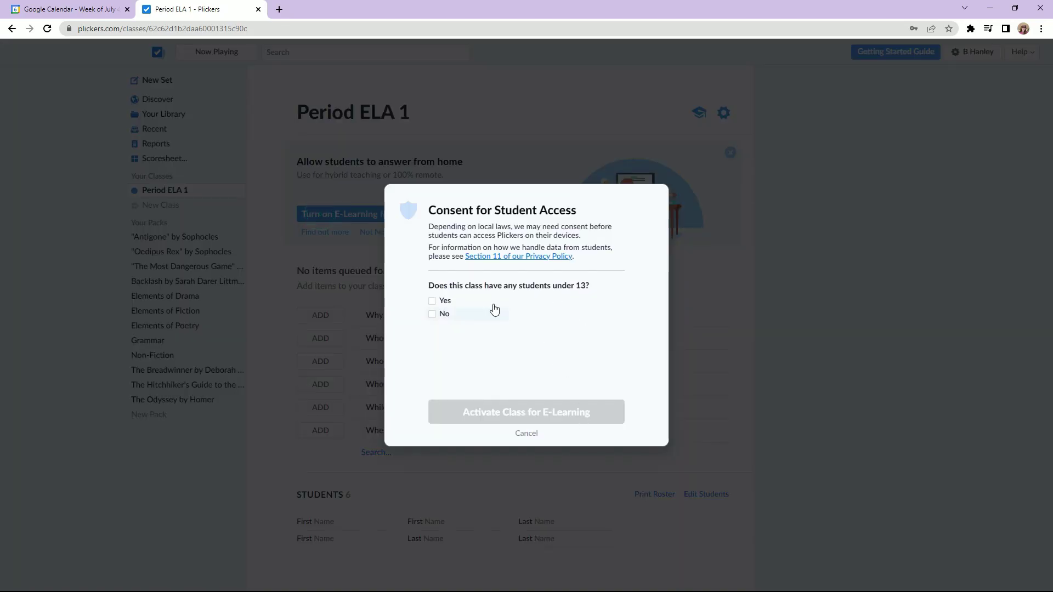
{"action": "left_click", "coordinate": [433, 302]}
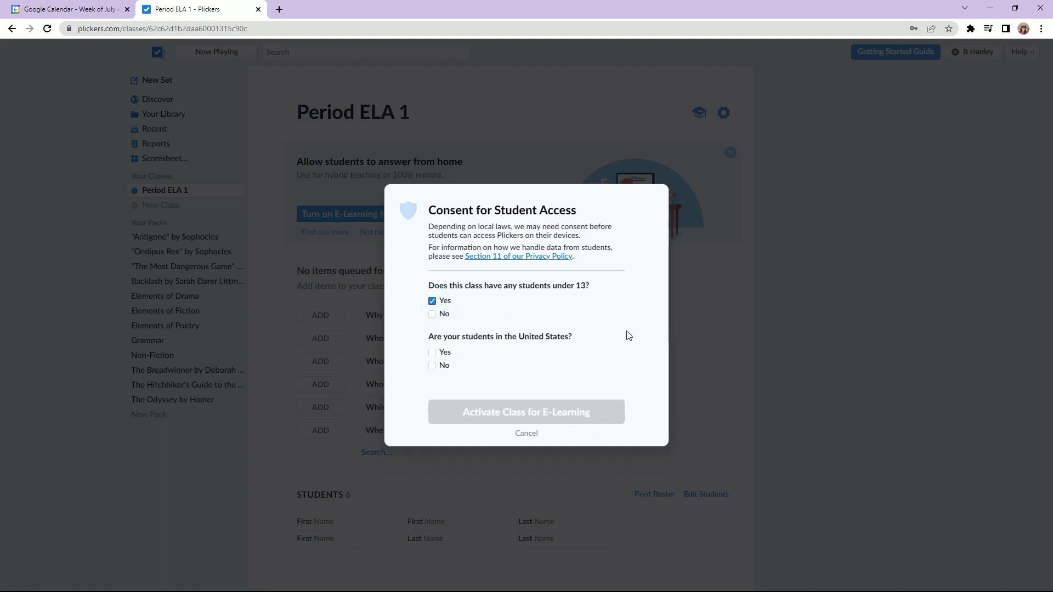
{"action": "left_click", "coordinate": [434, 354]}
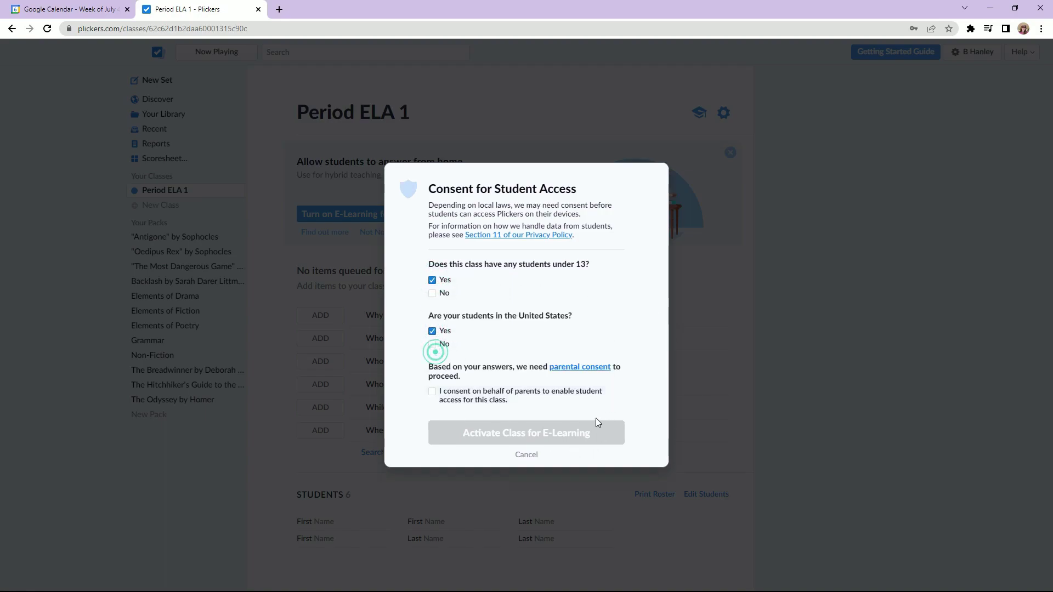
{"action": "left_click", "coordinate": [433, 392]}
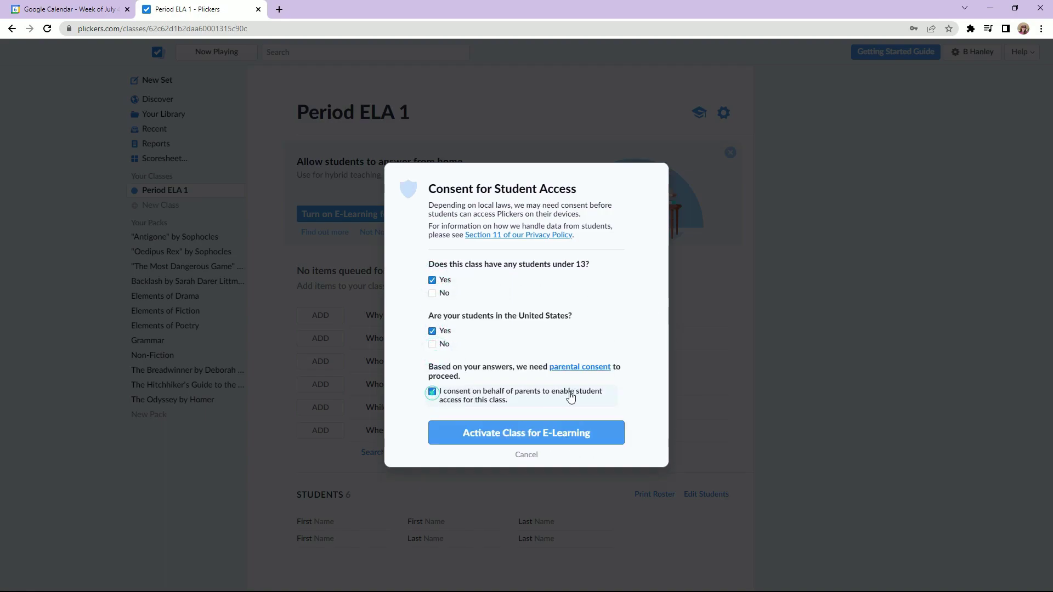
{"action": "left_click", "coordinate": [590, 435]}
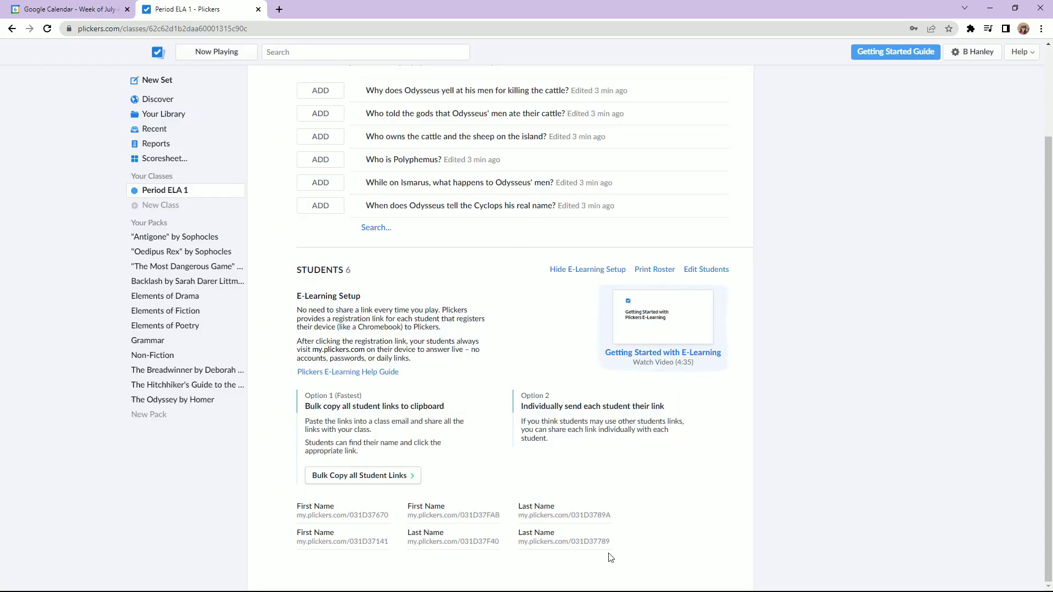
{"action": "key", "text": "alt+Left"}
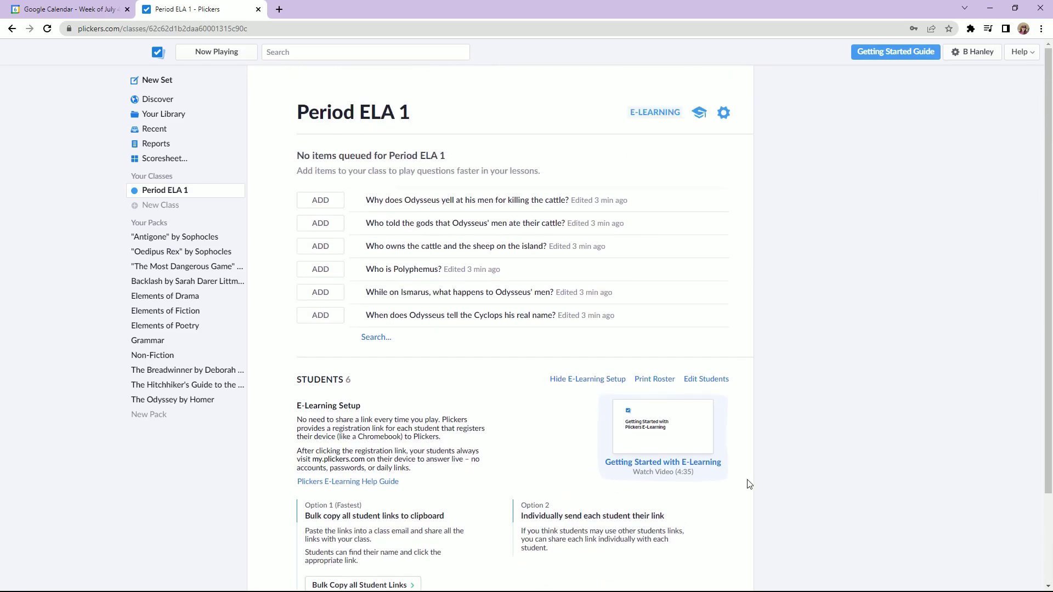
Queue the I. Elements of Poetry set for Period ELA 1.
{"action": "left_click", "coordinate": [536, 172]}
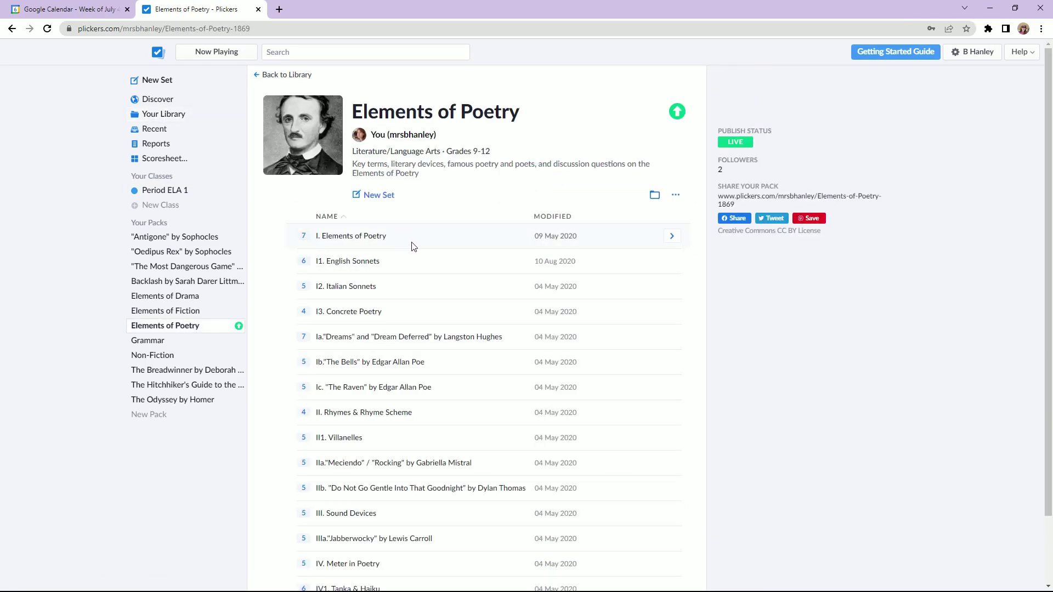
{"action": "left_click", "coordinate": [673, 237]}
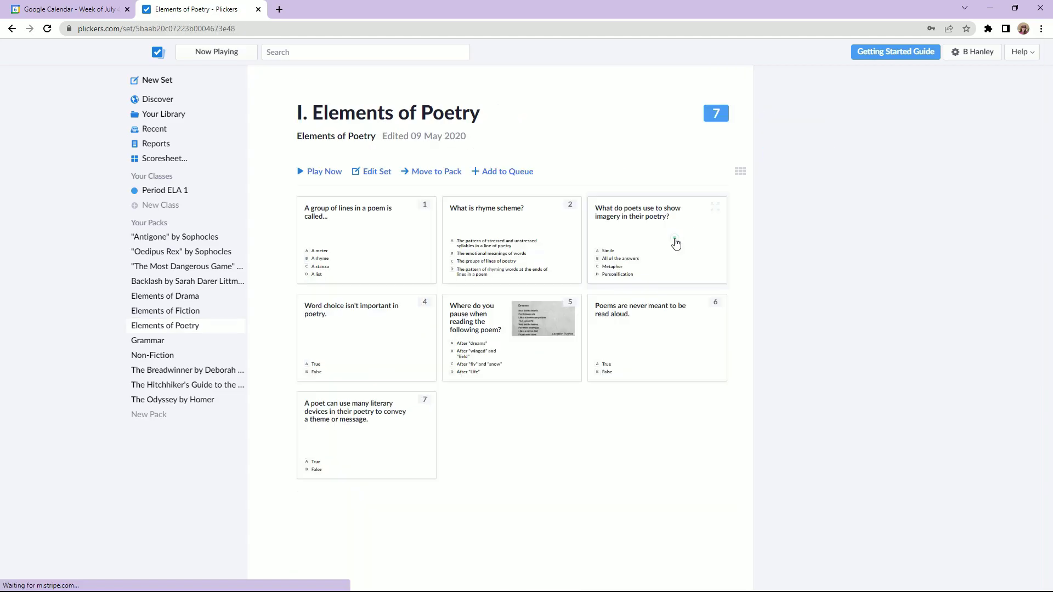
{"action": "left_click", "coordinate": [502, 175]}
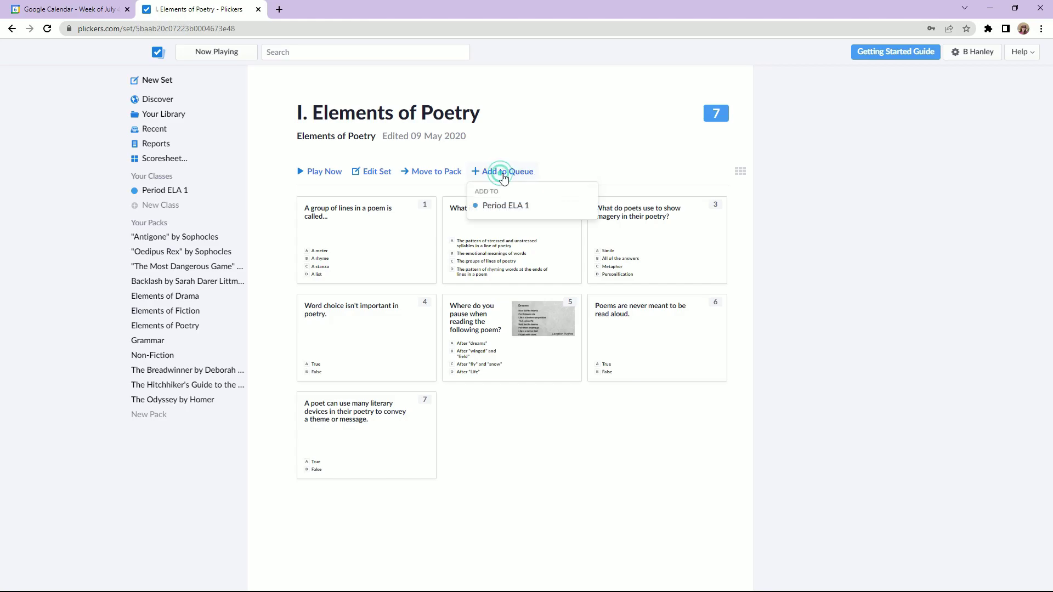
{"action": "left_click", "coordinate": [501, 206]}
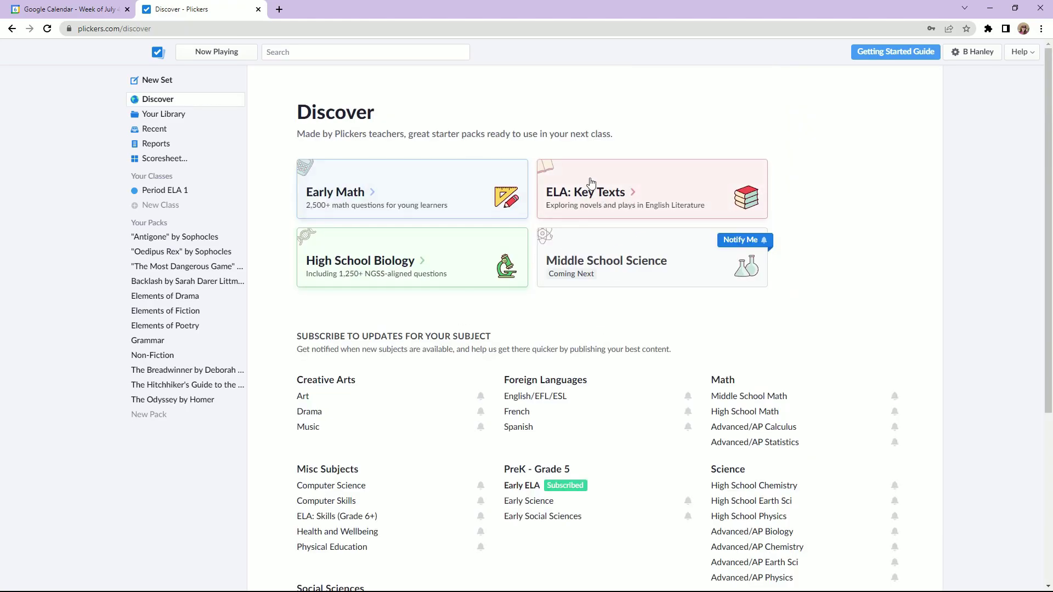
Queue the 'Harlem' set from ELA: Key Texts > A Raisin in the Sun for Period ELA 1.
{"action": "left_click", "coordinate": [590, 181]}
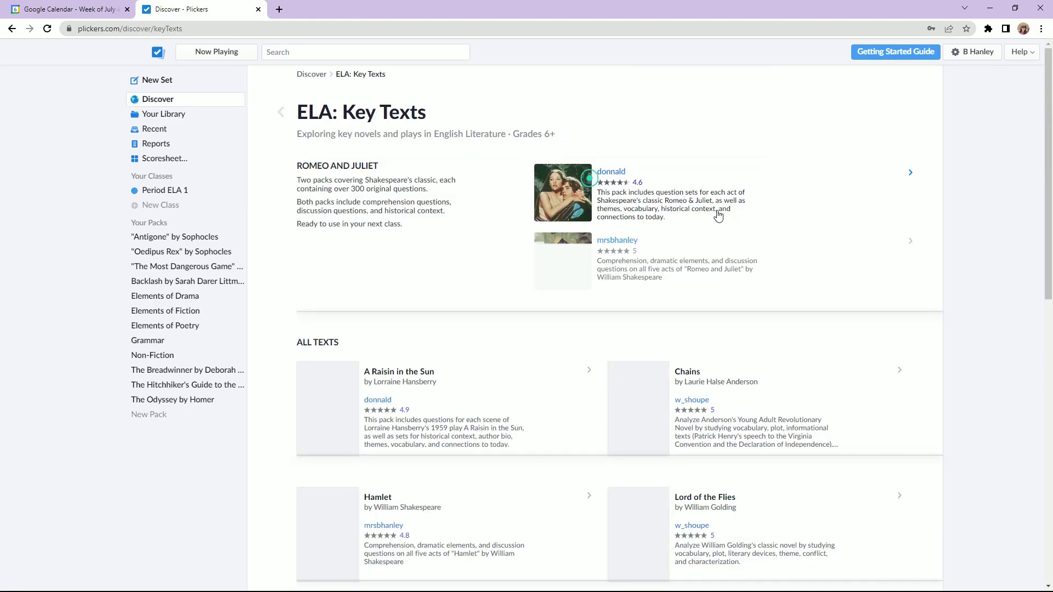
{"action": "scroll", "coordinate": [828, 422], "scroll_direction": "down", "scroll_amount": 5}
{"action": "scroll", "coordinate": [834, 416], "scroll_direction": "down", "scroll_amount": 3}
{"action": "scroll", "coordinate": [833, 415], "scroll_direction": "up", "scroll_amount": 6}
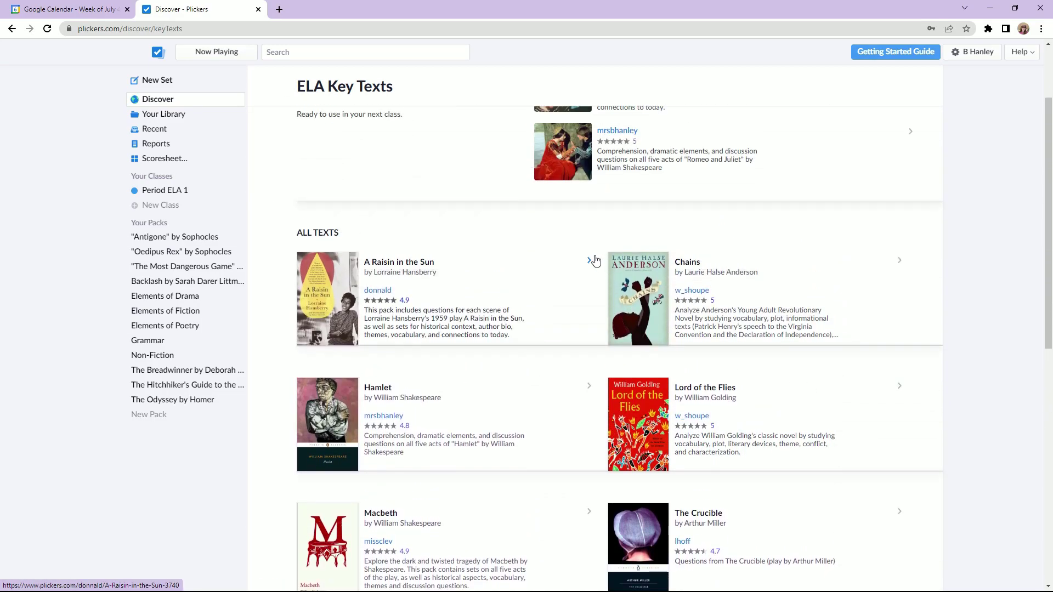
{"action": "left_click", "coordinate": [591, 261]}
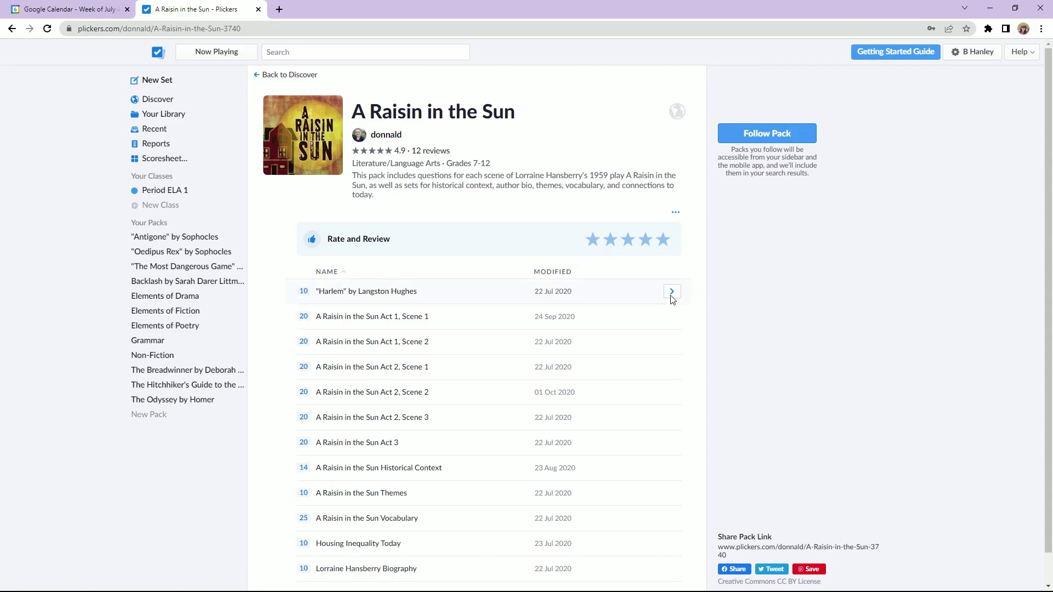
{"action": "left_click", "coordinate": [672, 295]}
{"action": "left_click", "coordinate": [501, 174]}
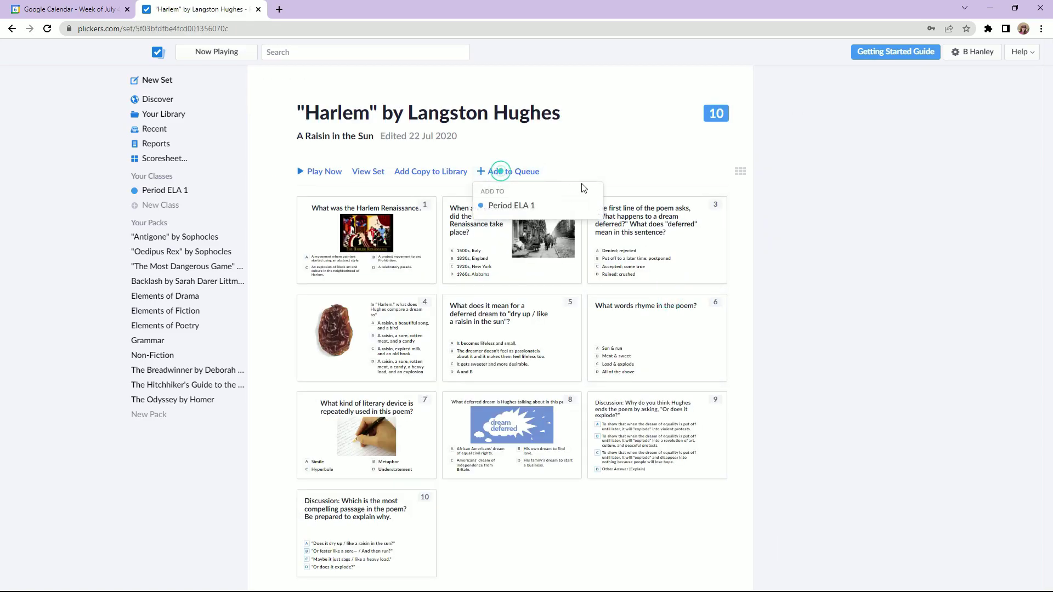
{"action": "left_click", "coordinate": [507, 211]}
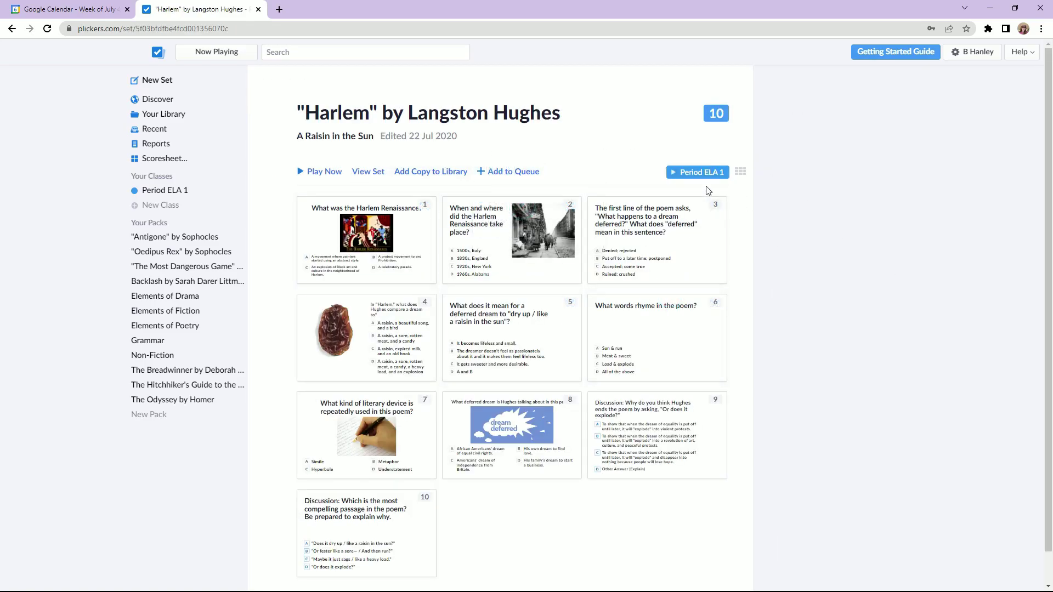
{"action": "left_click", "coordinate": [157, 192]}
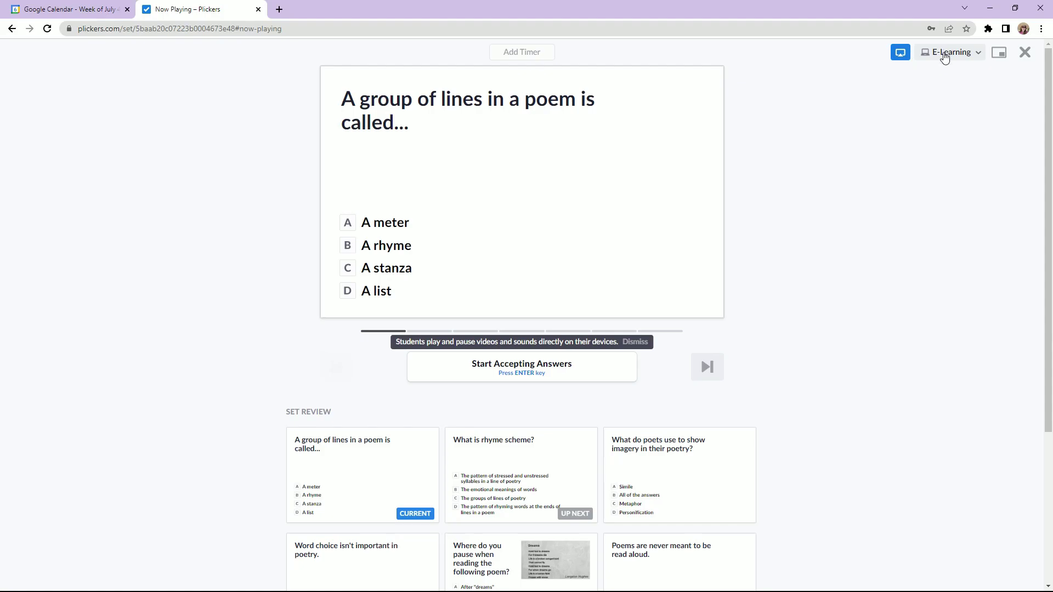
Switch the live poetry session to Cards Mode, then exit back to the set.
{"action": "left_click", "coordinate": [945, 57]}
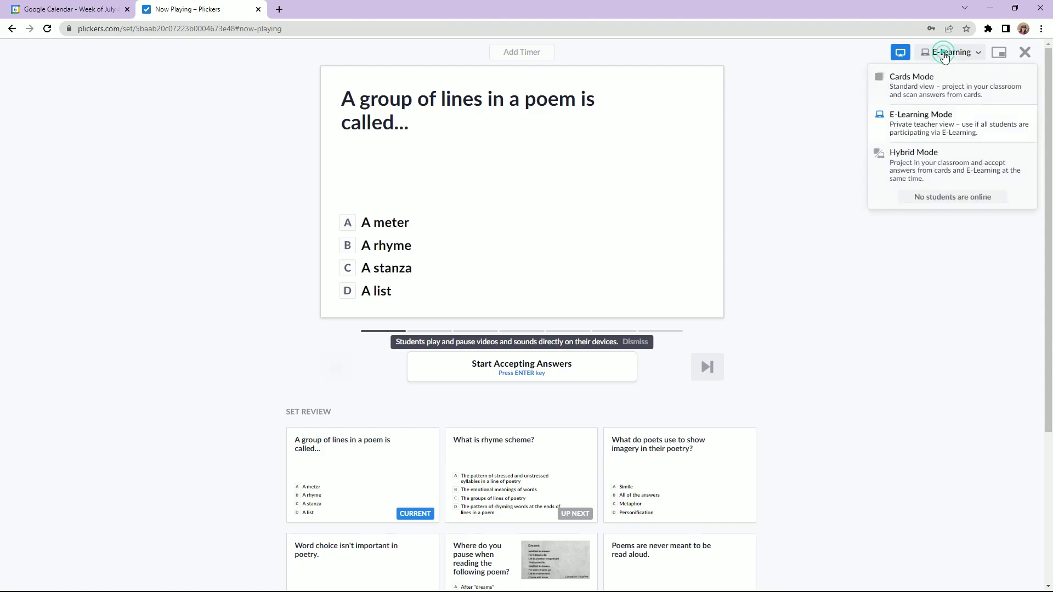
{"action": "left_click", "coordinate": [941, 87]}
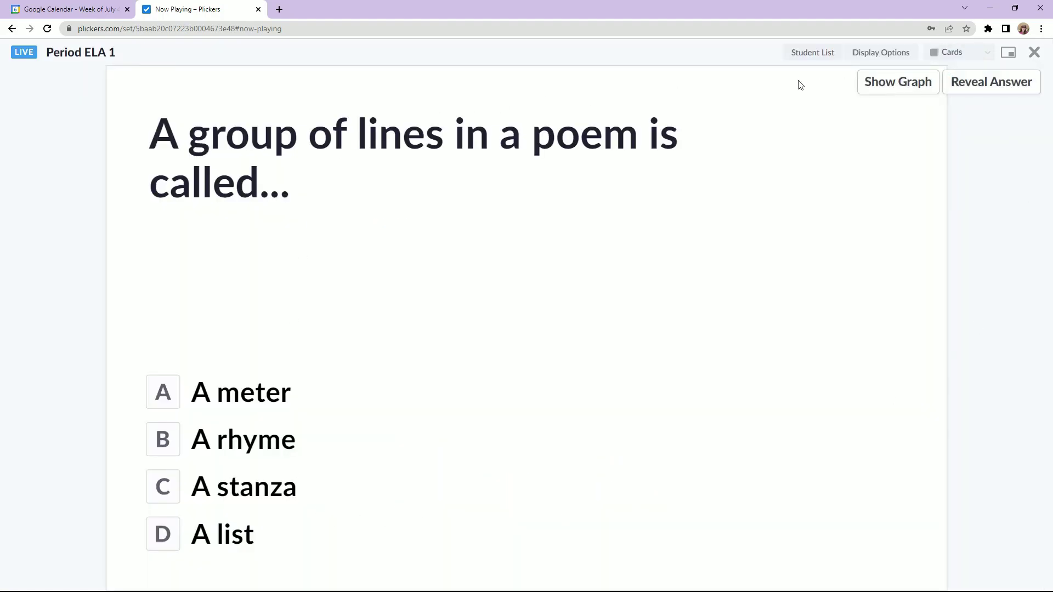
{"action": "left_click", "coordinate": [1035, 53]}
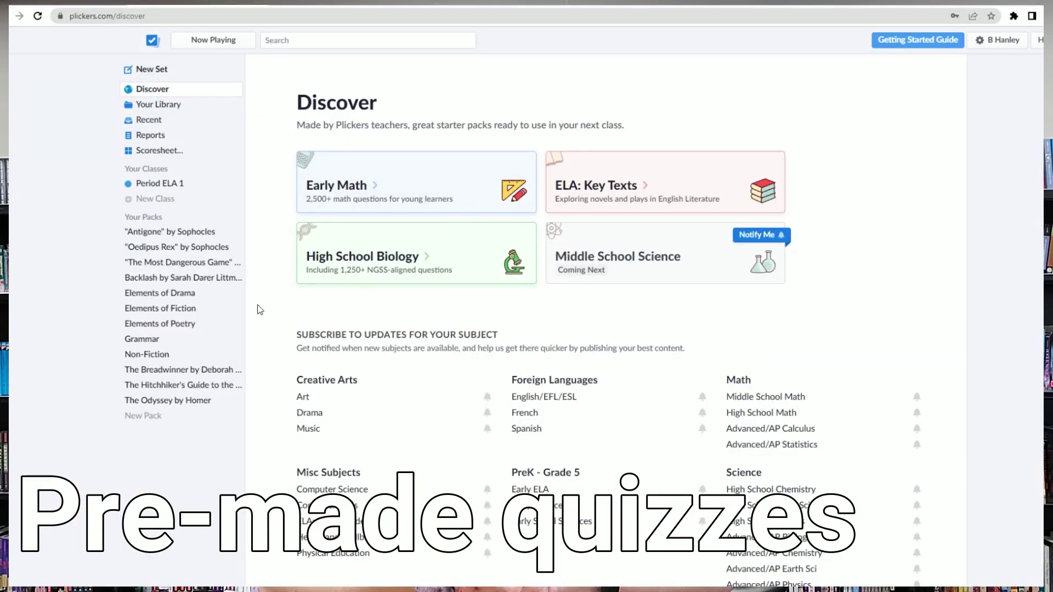
Browse Discover into ELA: Key Texts > A Raisin in the Sun and open the 'Harlem' set.
{"action": "scroll", "coordinate": [955, 406], "scroll_direction": "down", "scroll_amount": 3}
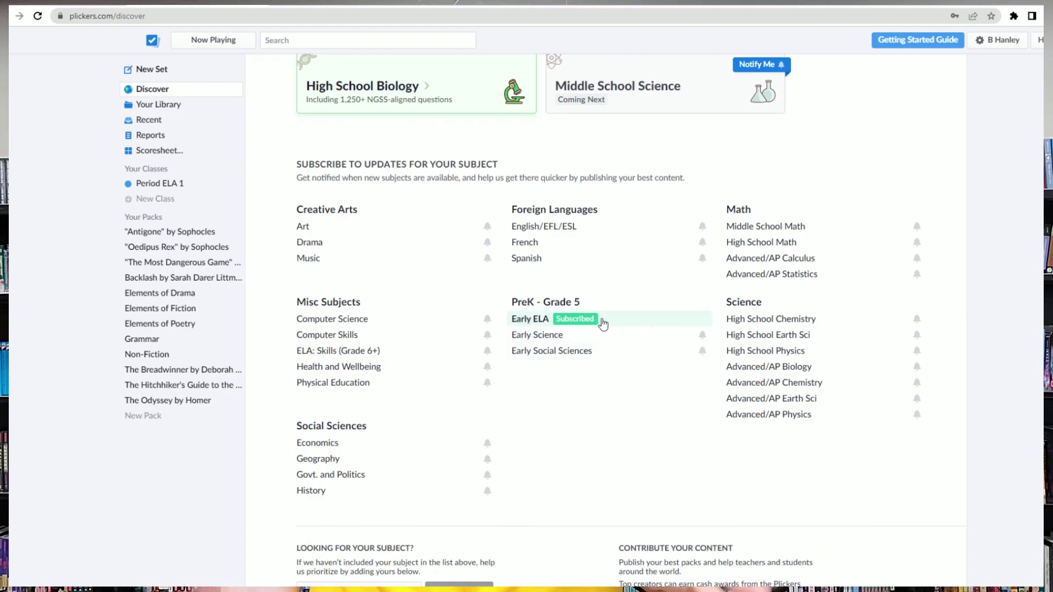
{"action": "scroll", "coordinate": [612, 327], "scroll_direction": "up", "scroll_amount": 3}
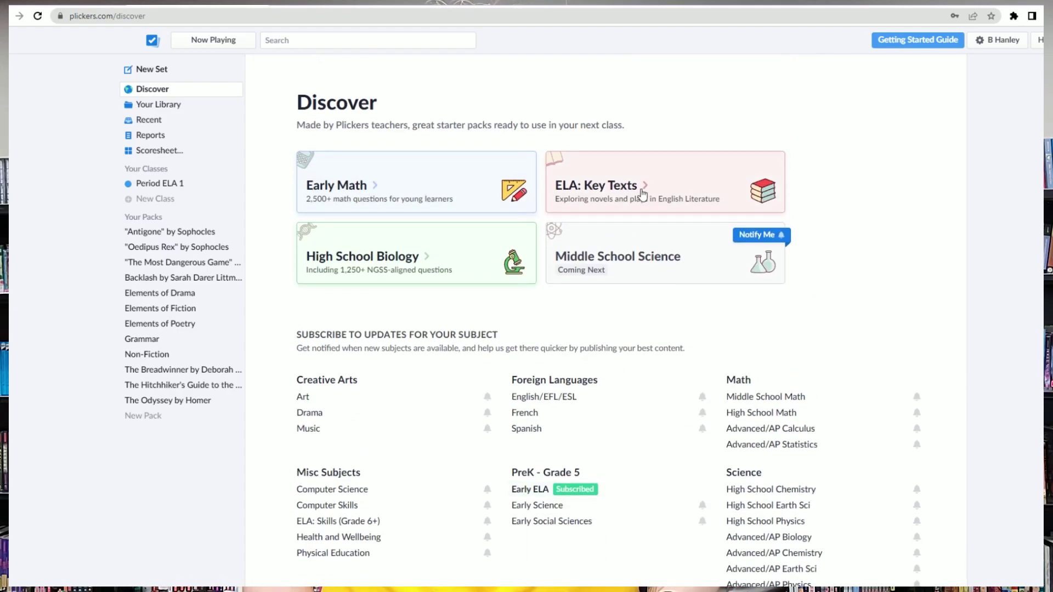
{"action": "left_click", "coordinate": [605, 179]}
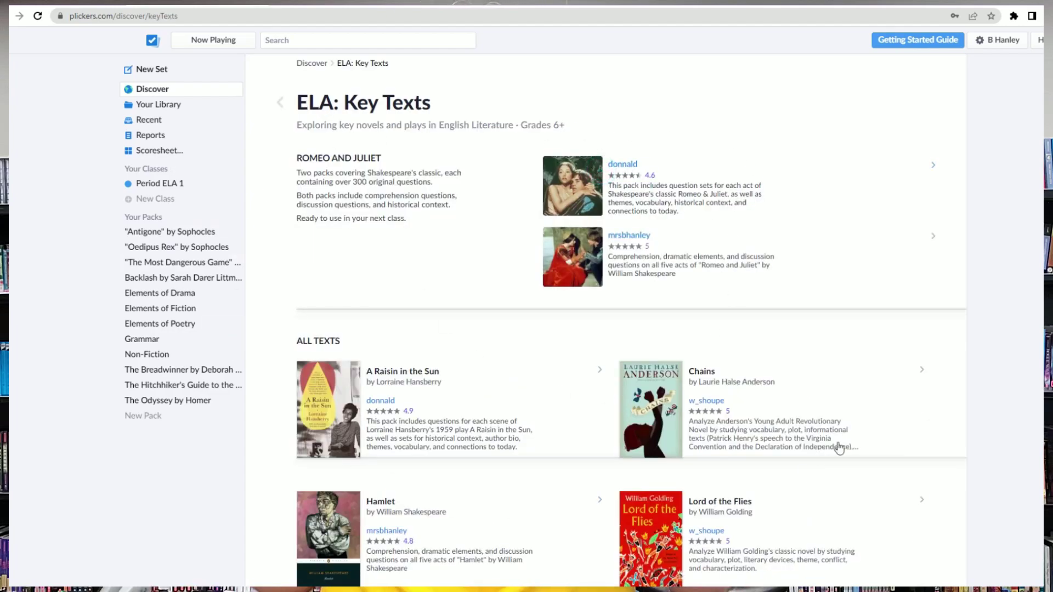
{"action": "scroll", "coordinate": [840, 448], "scroll_direction": "down", "scroll_amount": 5}
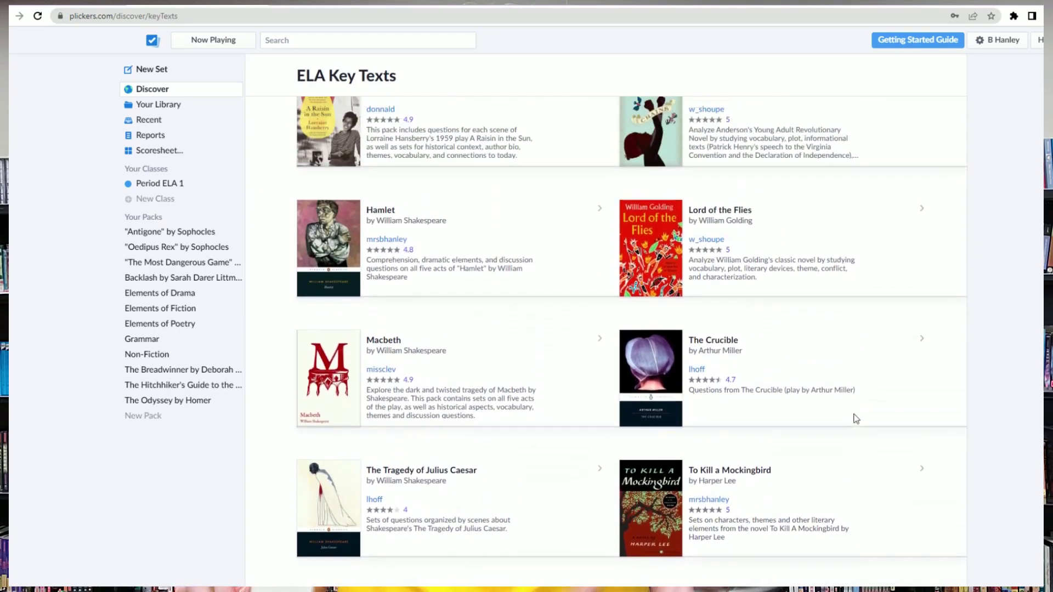
{"action": "scroll", "coordinate": [856, 419], "scroll_direction": "up", "scroll_amount": 3}
{"action": "left_click", "coordinate": [609, 256]}
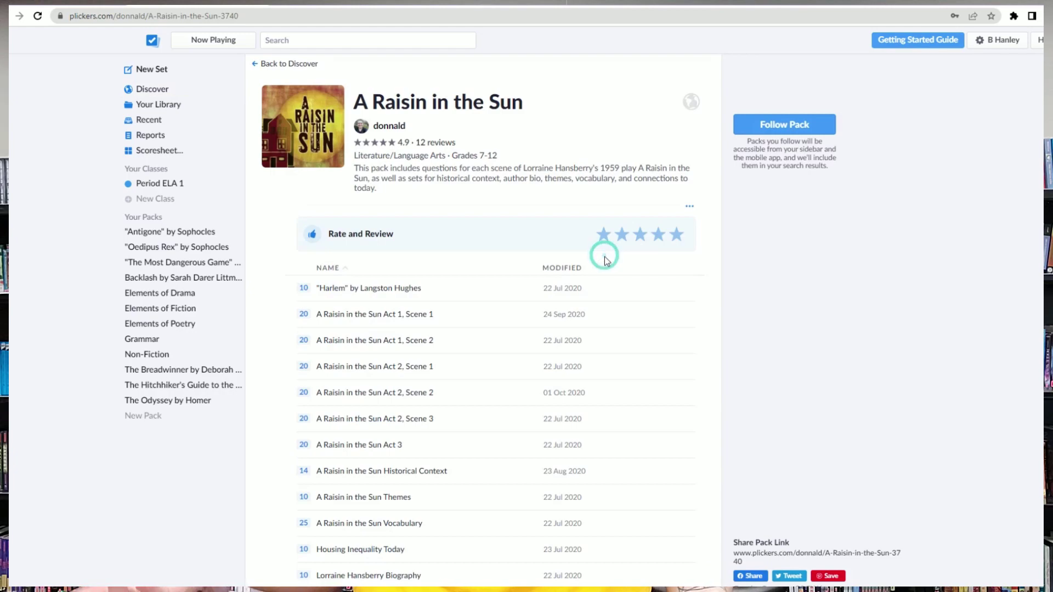
{"action": "left_click", "coordinate": [685, 291]}
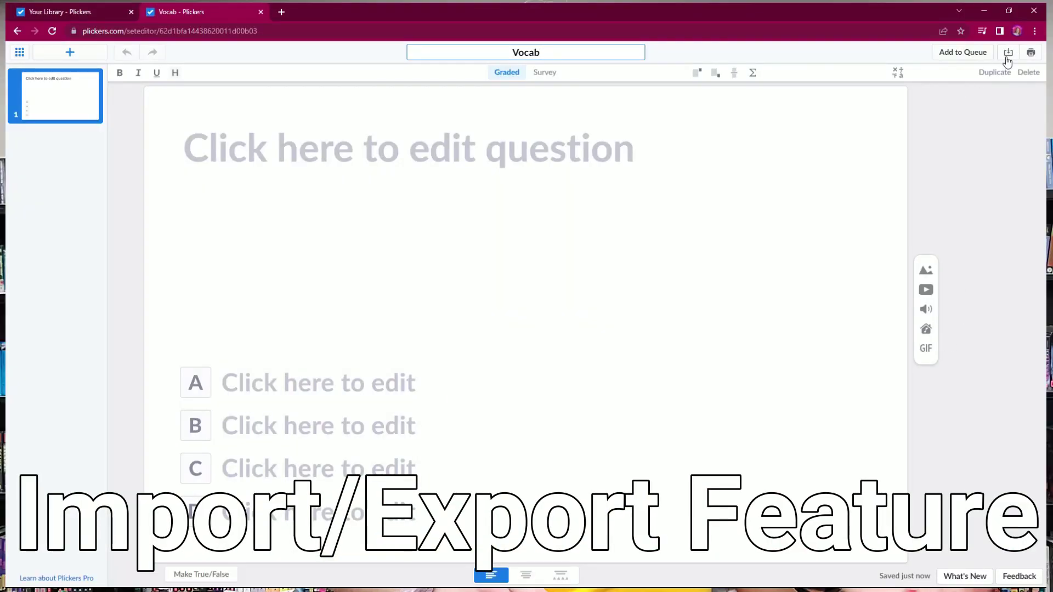
Paste five copied vocabulary questions into the import editor and import them into the Vocab set.
{"action": "left_click", "coordinate": [1007, 55]}
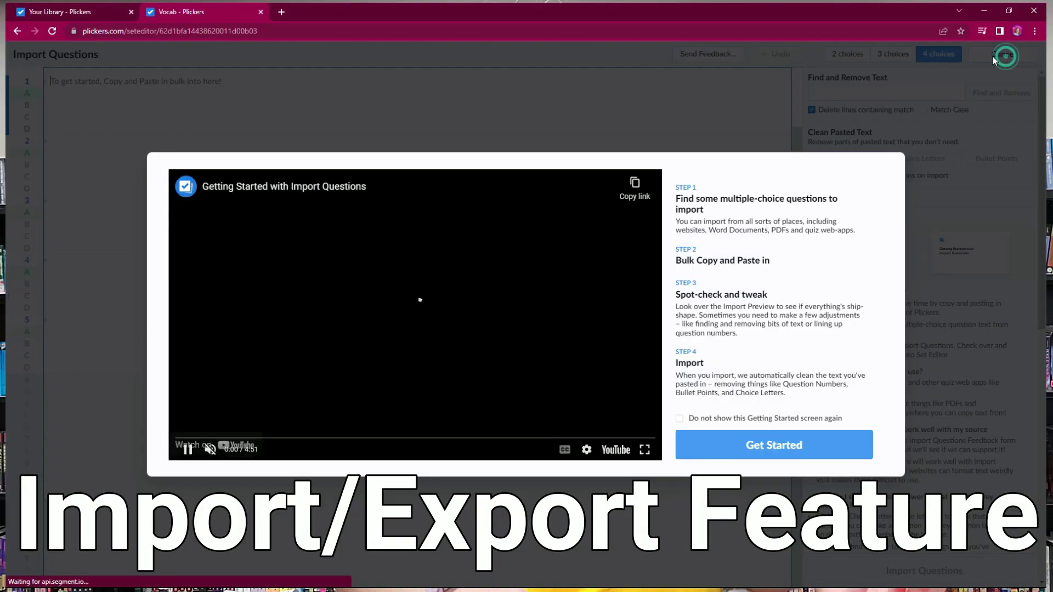
{"action": "left_click", "coordinate": [761, 460]}
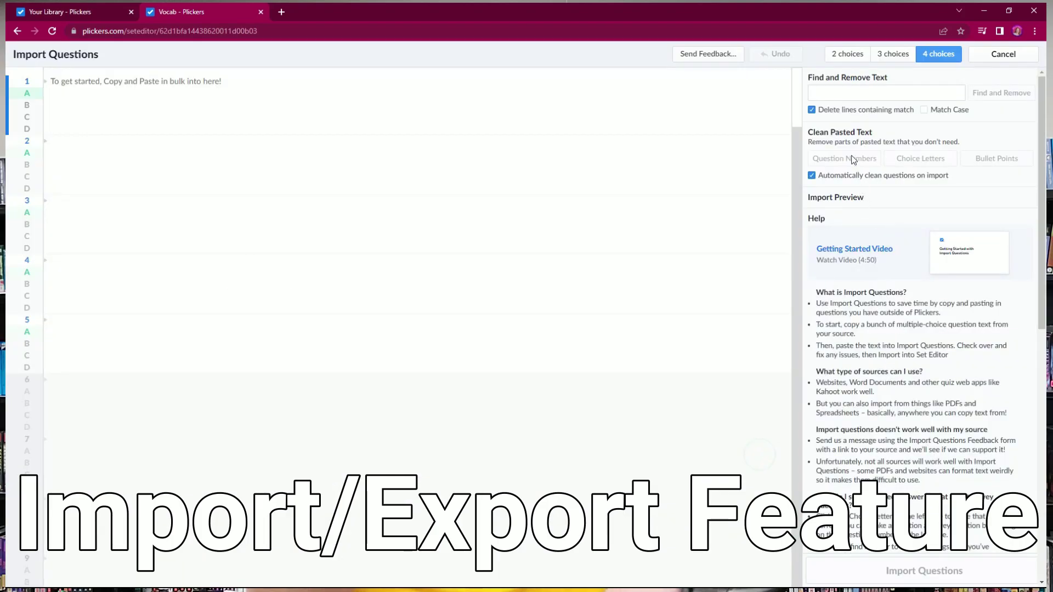
{"action": "left_click", "coordinate": [566, 106]}
{"action": "type", "text": "The man gallantly led the old woman across the busy and dangerous street to safety. bravely\tb. angrily\tc. quickly The rich girl\tregarded our little present with aloofness. curiosity\tb. pleasure\tc. indifference The ornery child threw his cereal on the floor in a tantrum. lonely\tb. silly\tc. mean tempered We were dumbfounded when he won the lottery. tired\tb. speechless c. absent The cunning thief tricked the residents into letting them into their house. sly\tb. beautiful\tc. shy Once cornered, the bank robbers resignedly went with the police officers. unhappily\tb. unresistingly\tc. slowly"}
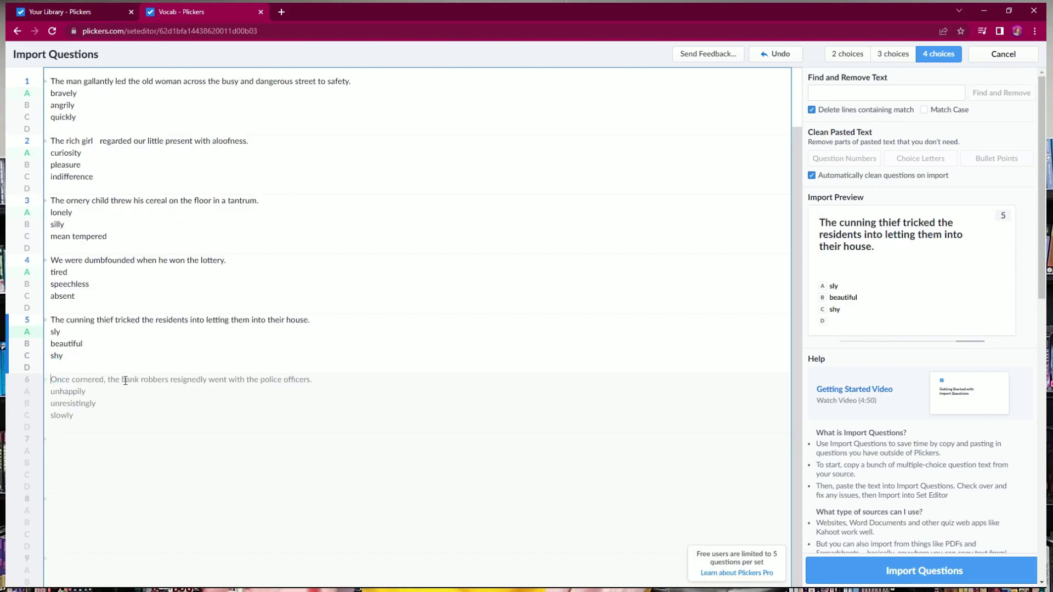
{"action": "left_click", "coordinate": [904, 573]}
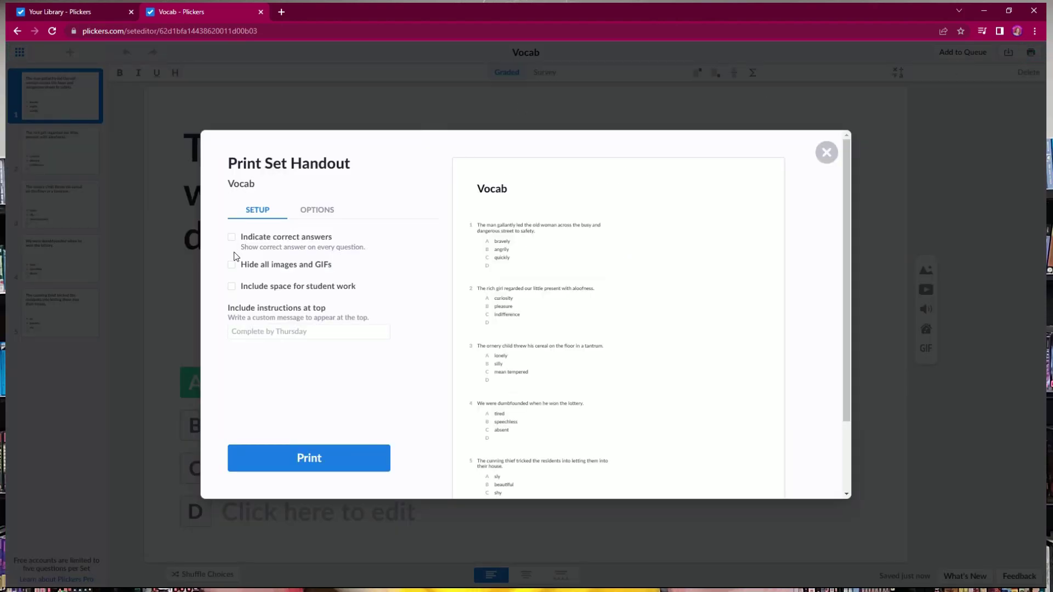
Enable Include space for student work in the Vocab handout setup.
{"action": "left_click", "coordinate": [235, 290]}
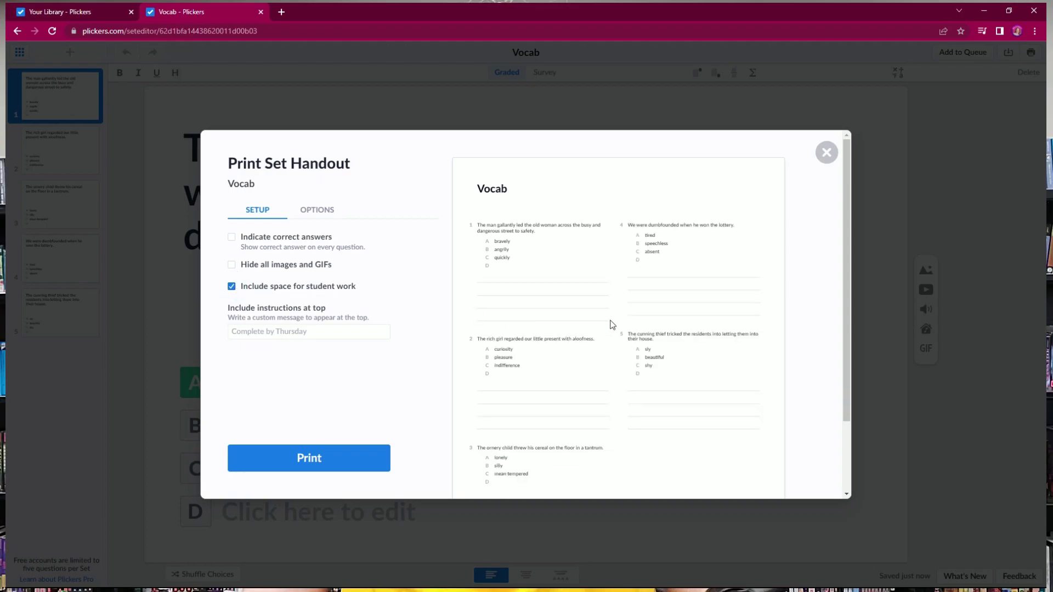